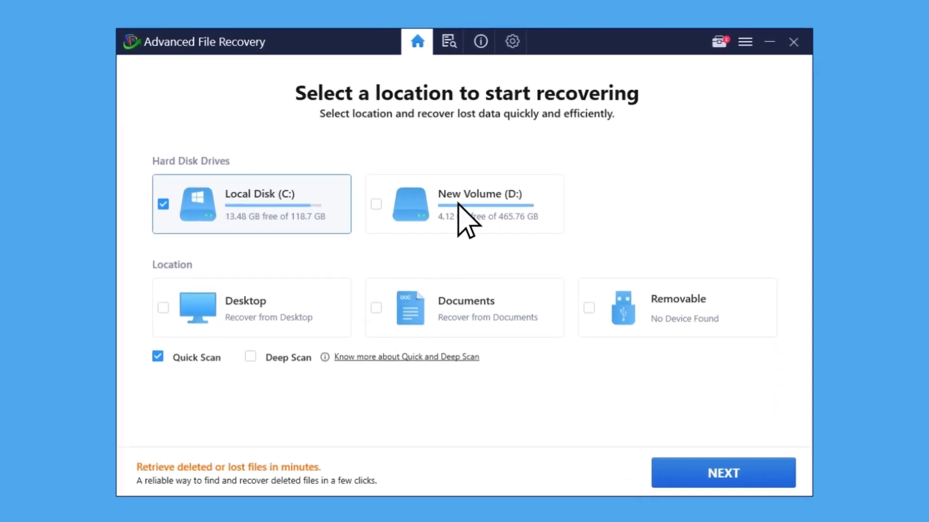
Step: Choose a Deep Scan of New Volume (D:) and advance to the data-type screen
{"action": "left_click", "coordinate": [472, 214]}
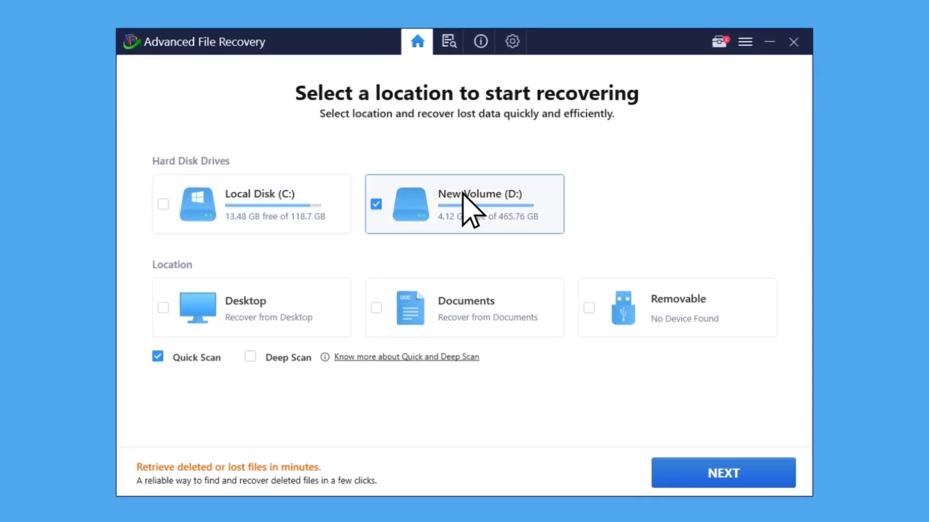
{"action": "left_click", "coordinate": [250, 356]}
{"action": "left_click", "coordinate": [733, 473]}
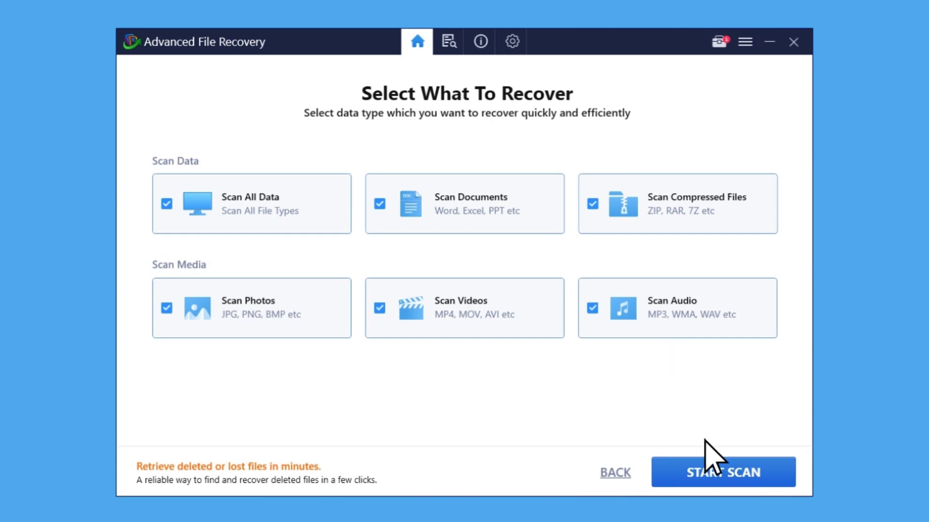
Step: Start the deep scan of D: with every data type left checked
{"action": "left_click", "coordinate": [718, 473]}
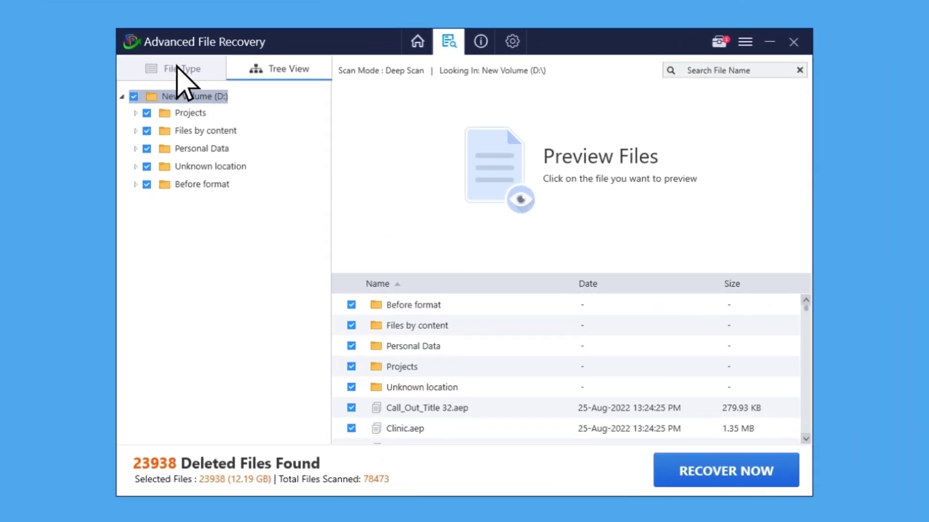
Step: Preview the found JPG photos under File Type > Photos and recover only those 808 files
{"action": "left_click", "coordinate": [181, 69]}
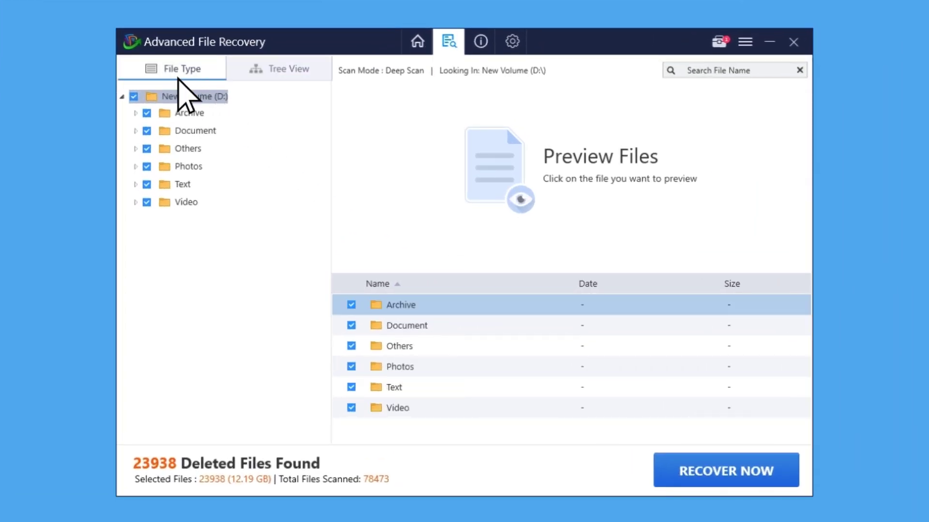
{"action": "left_click", "coordinate": [188, 167]}
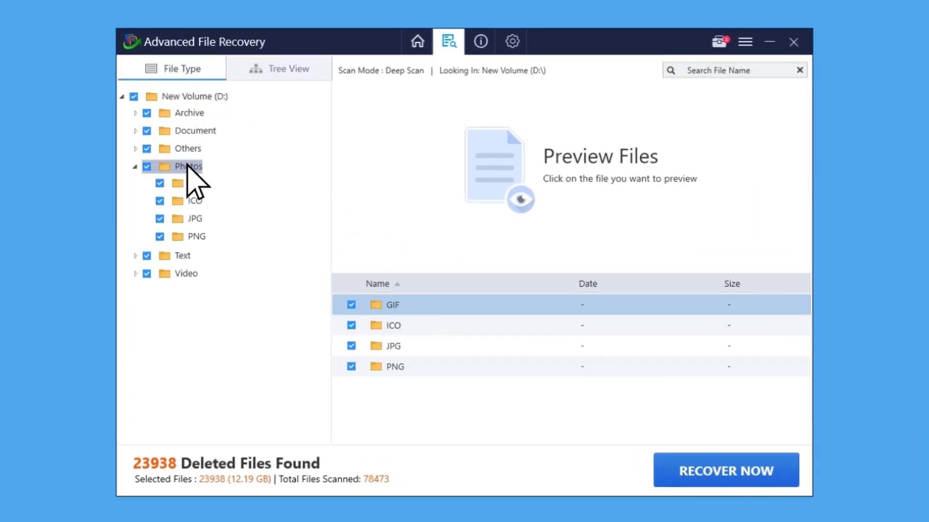
{"action": "left_click", "coordinate": [194, 219]}
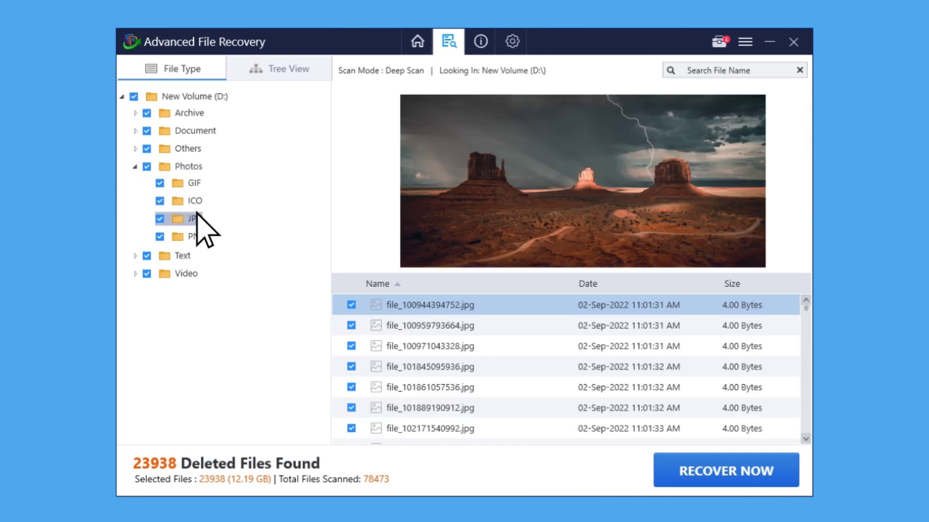
{"action": "left_click", "coordinate": [718, 468]}
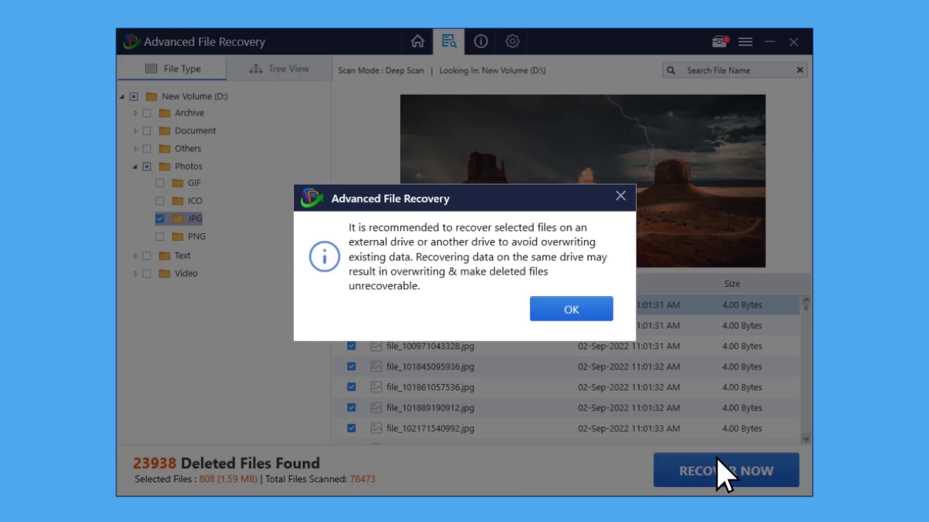
Step: Dismiss the other-drive warning and pick TOSHIBA EXT (I:) as the destination
{"action": "left_click", "coordinate": [571, 309]}
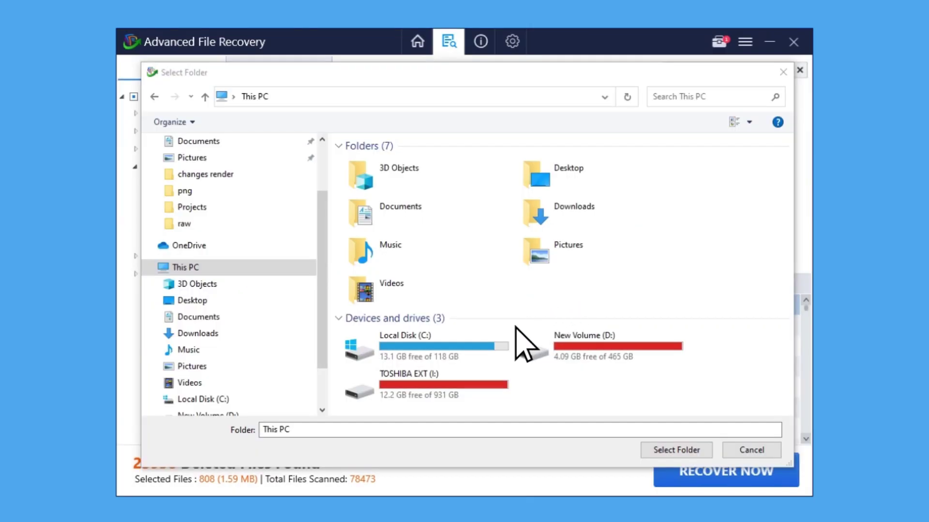
{"action": "left_click", "coordinate": [428, 381]}
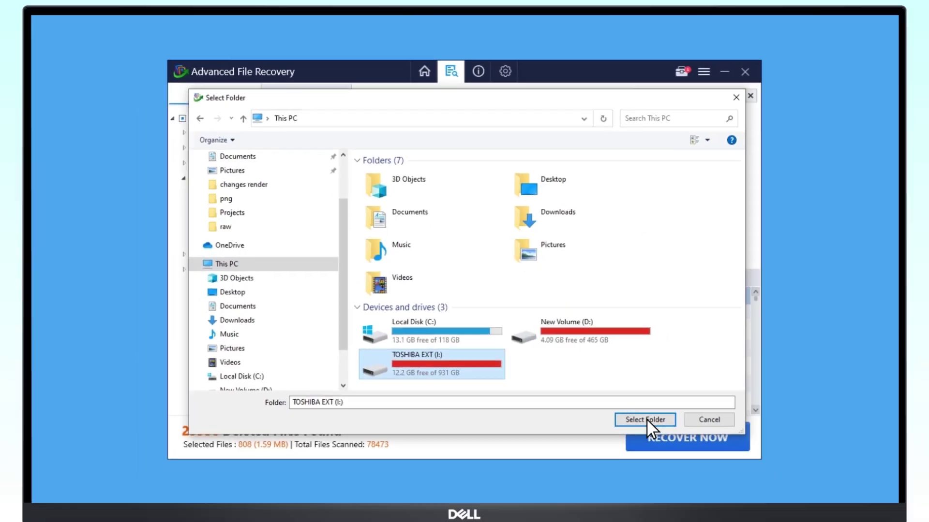